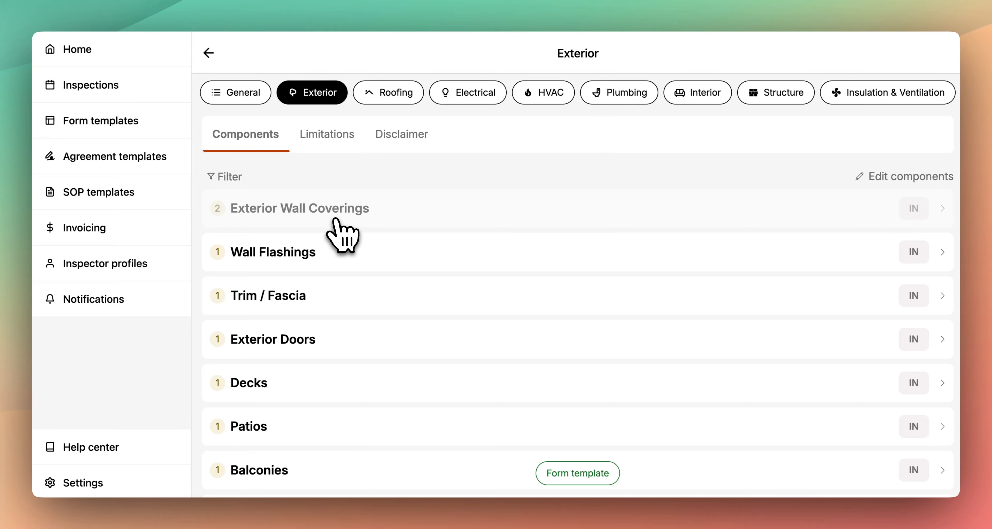
- Expand the Exterior Wall Coverings component and review its fields from Status down to Summary Labels
{"action": "left_click", "coordinate": [343, 222]}
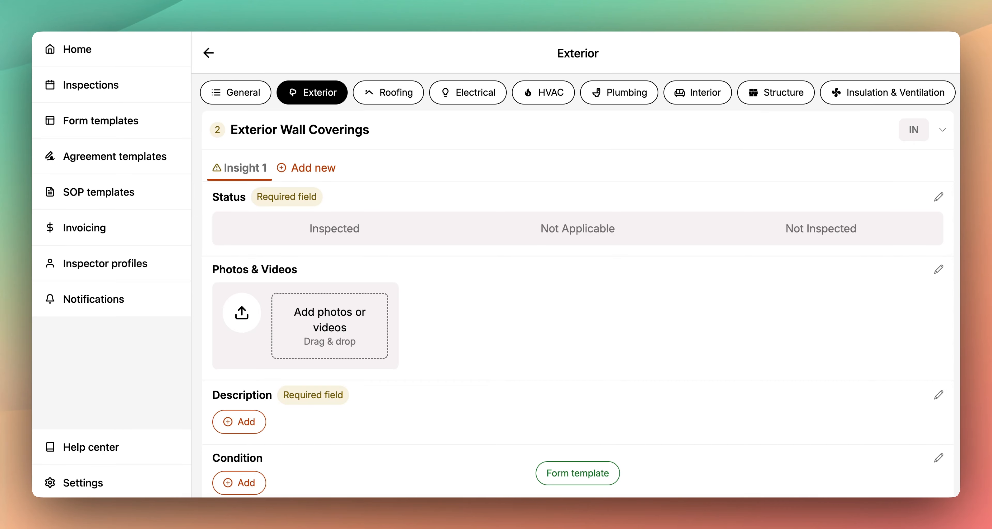
{"action": "scroll", "coordinate": [487, 399], "scroll_direction": "down", "scroll_amount": 8}
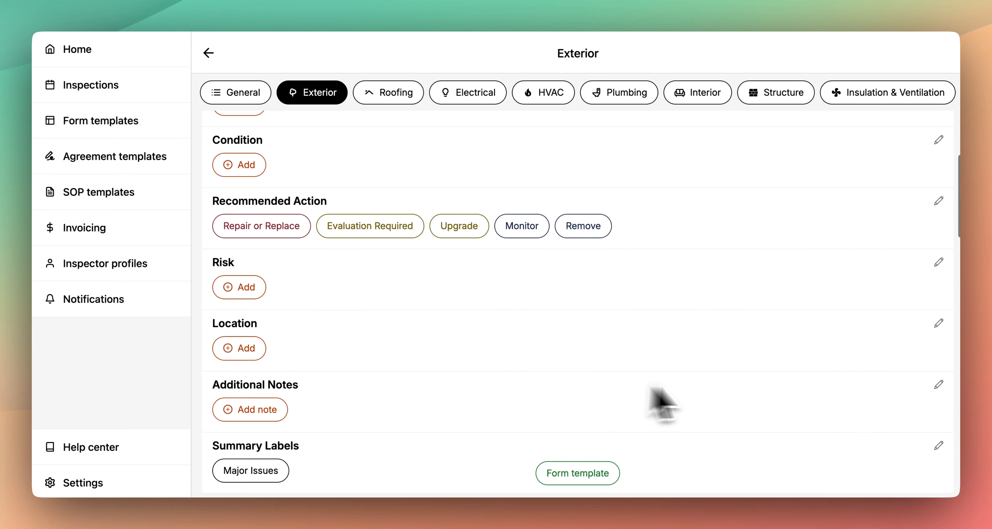
{"action": "left_click", "coordinate": [269, 410]}
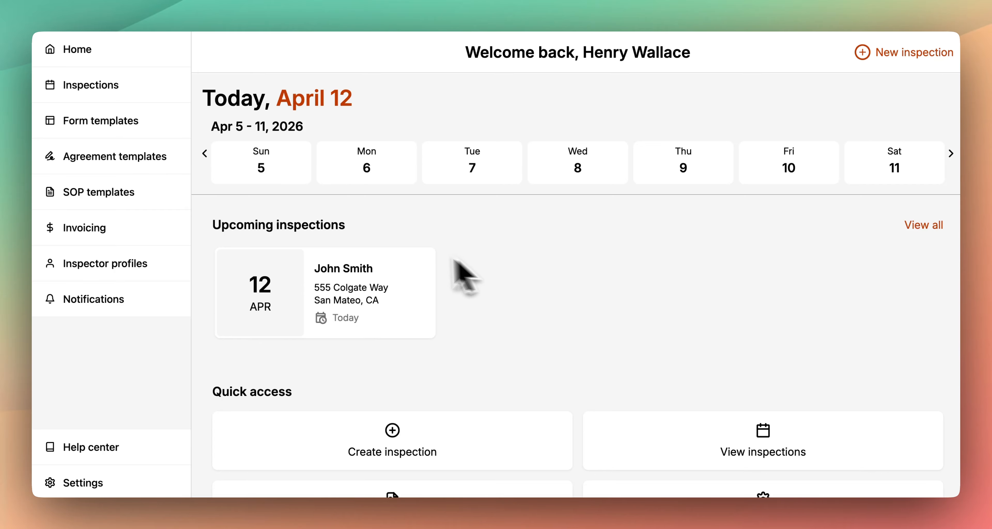
- Open the form template "Eneris Template - new" and start editing its inspection categories
{"action": "left_click", "coordinate": [160, 139]}
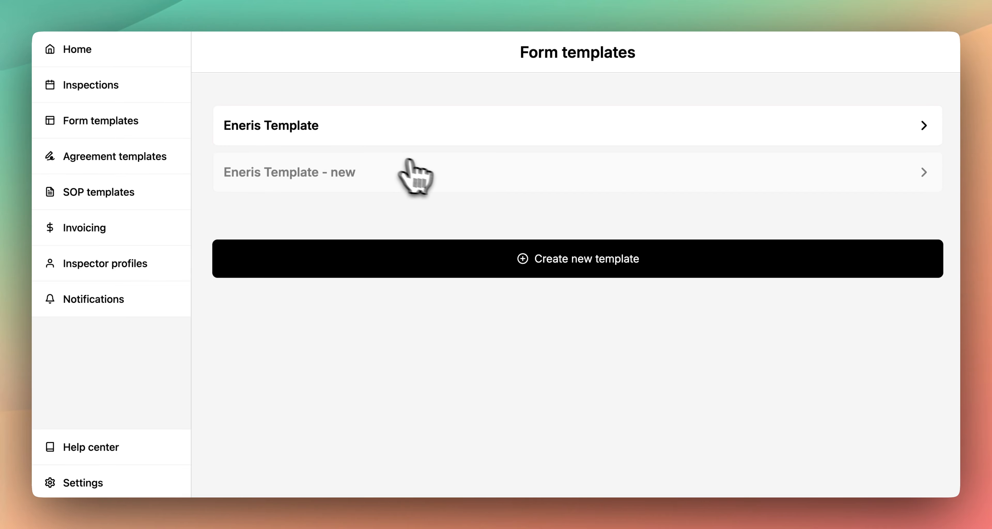
{"action": "left_click", "coordinate": [465, 184]}
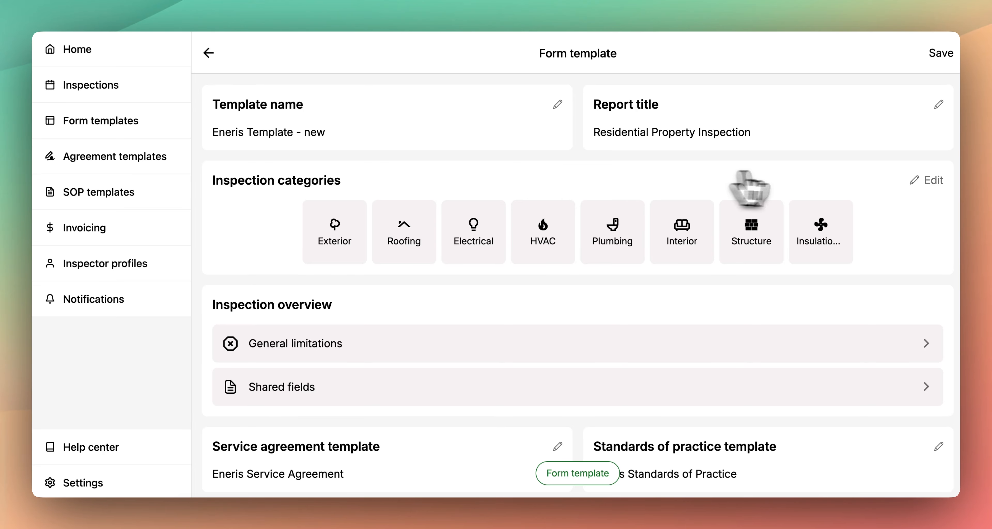
{"action": "left_click", "coordinate": [948, 194]}
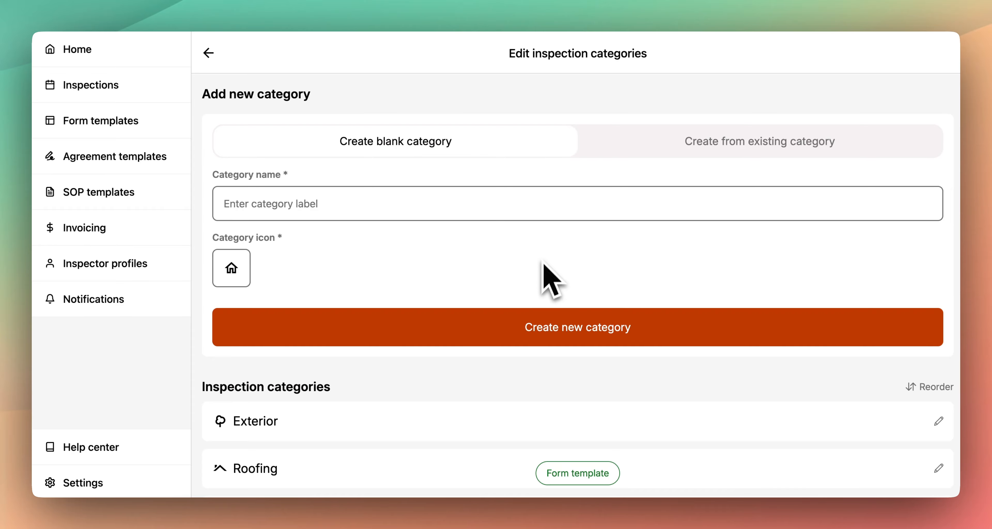
- Fill in a new category named Pool with the swimming pool icon and switch to creating it from an existing category
{"action": "left_click", "coordinate": [547, 208]}
{"action": "type", "text": "Pool"}
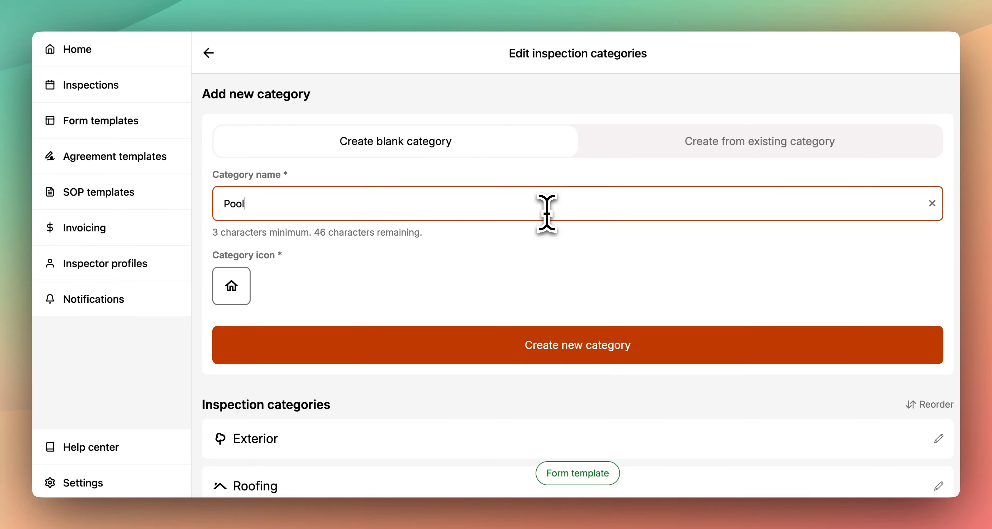
{"action": "left_click", "coordinate": [235, 283]}
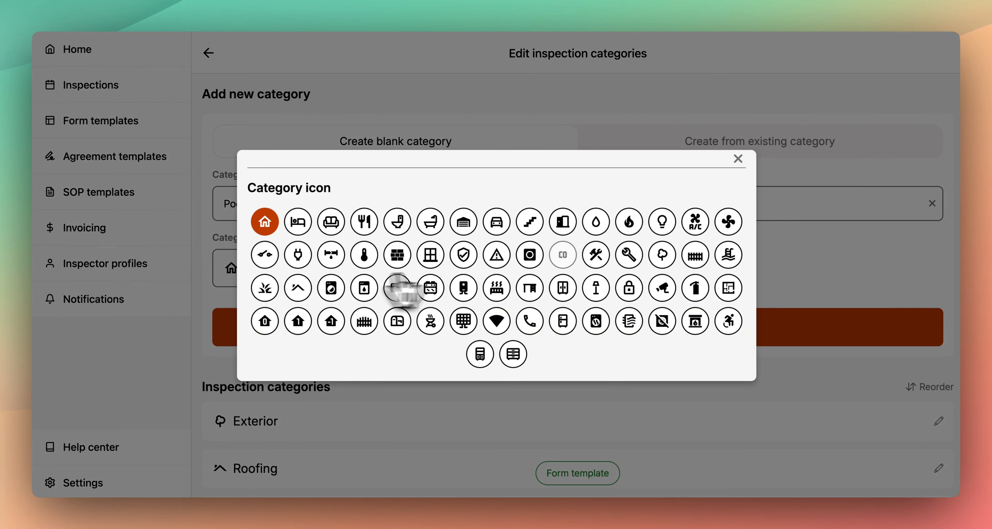
{"action": "left_click", "coordinate": [727, 258]}
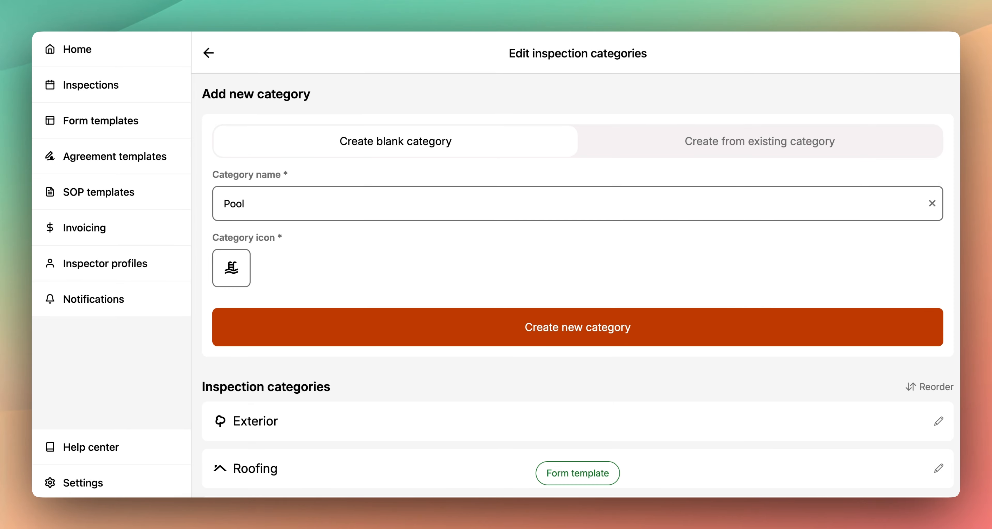
{"action": "left_click", "coordinate": [686, 153]}
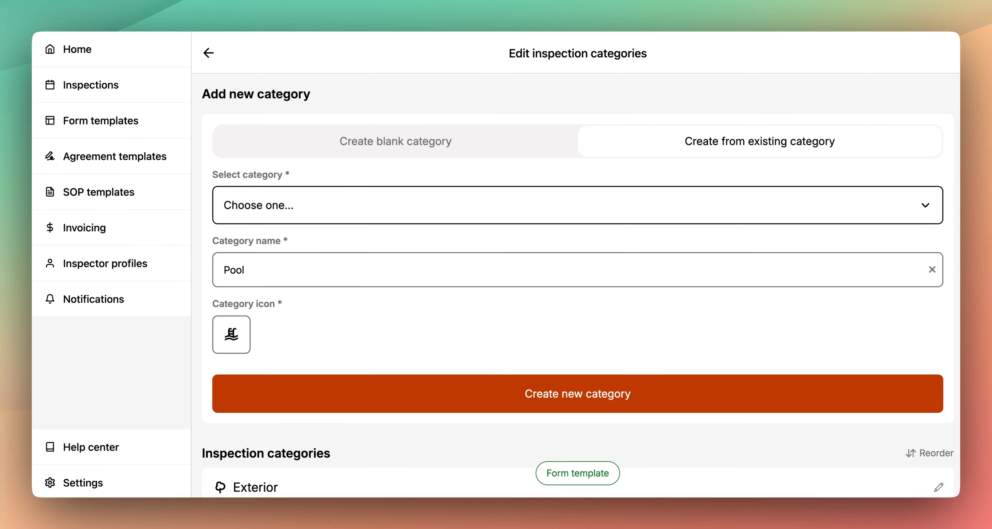
- Open the Exterior category's name and icon settings and save them
{"action": "scroll", "coordinate": [577, 285], "scroll_direction": "down", "scroll_amount": 5}
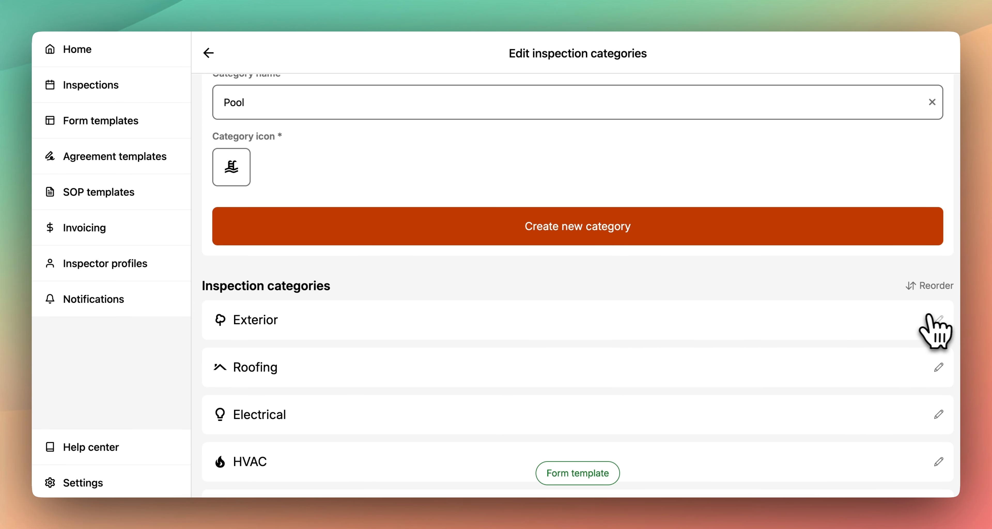
{"action": "left_click", "coordinate": [937, 320]}
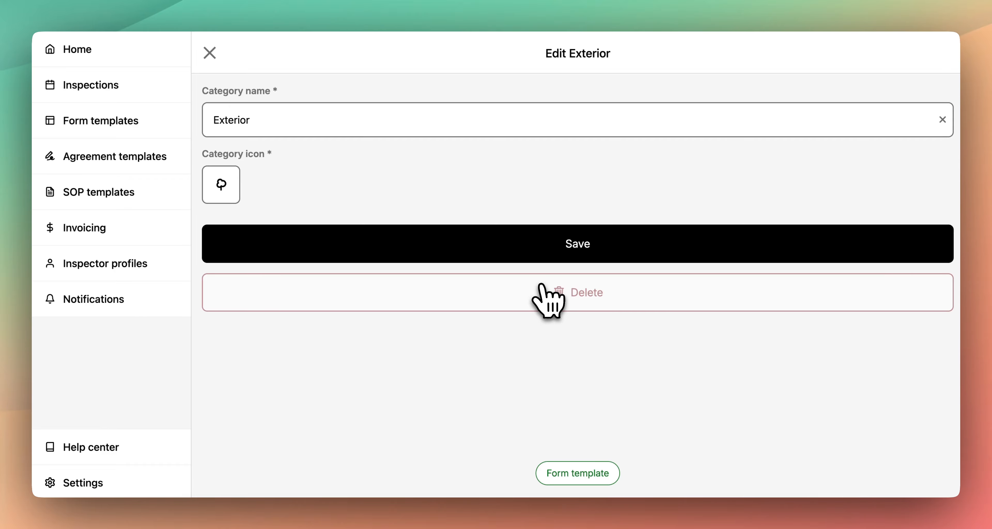
{"action": "left_click", "coordinate": [597, 233]}
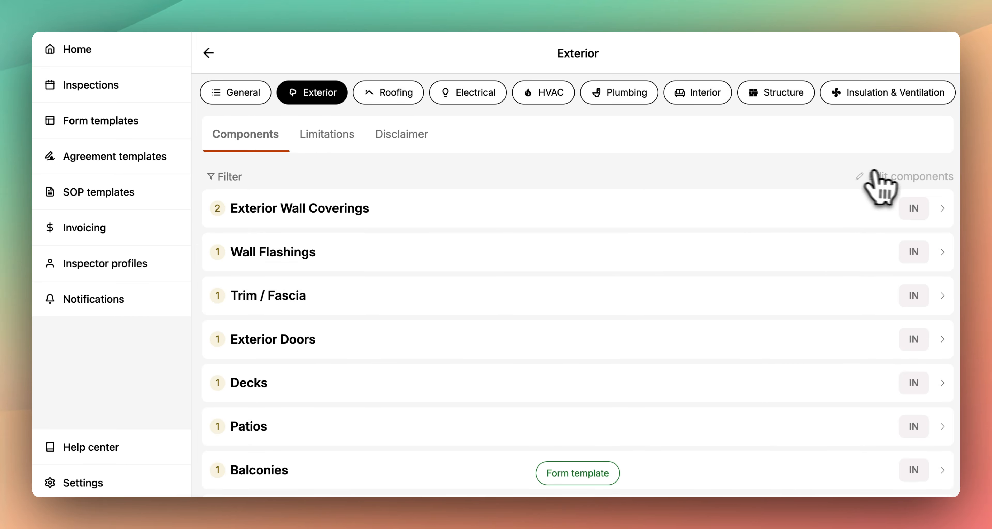
- Open the Exterior components for editing and view the options for creating a component from an existing one
{"action": "left_click", "coordinate": [907, 174]}
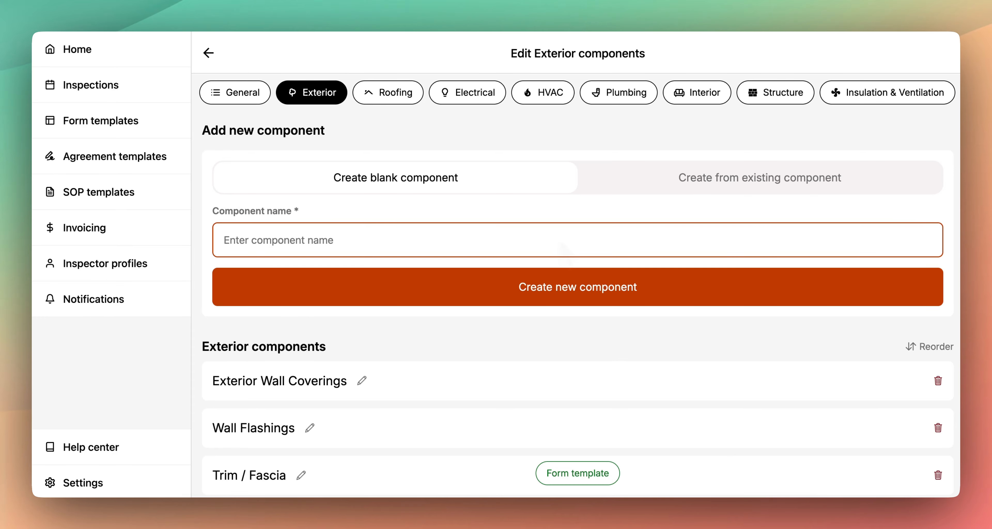
{"action": "left_click", "coordinate": [666, 185]}
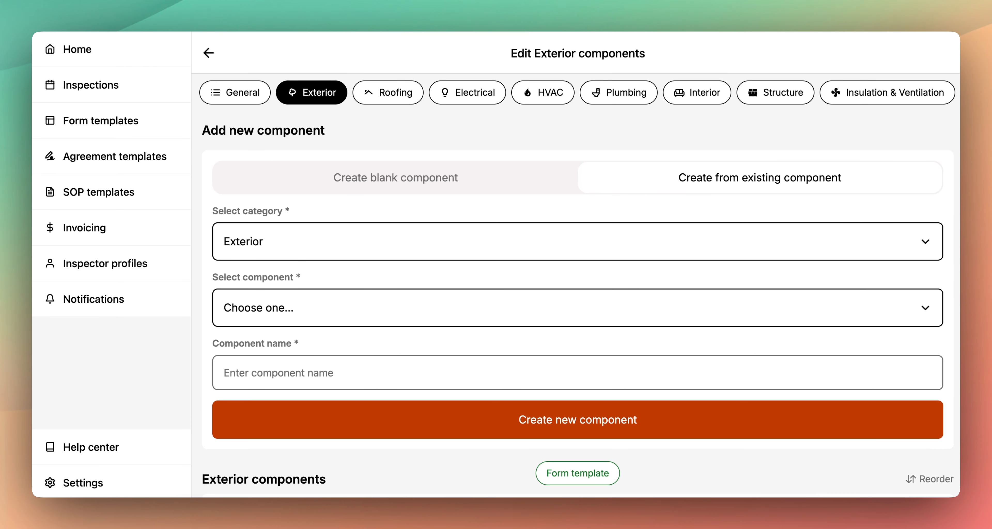
{"action": "scroll", "coordinate": [517, 304], "scroll_direction": "down", "scroll_amount": 1}
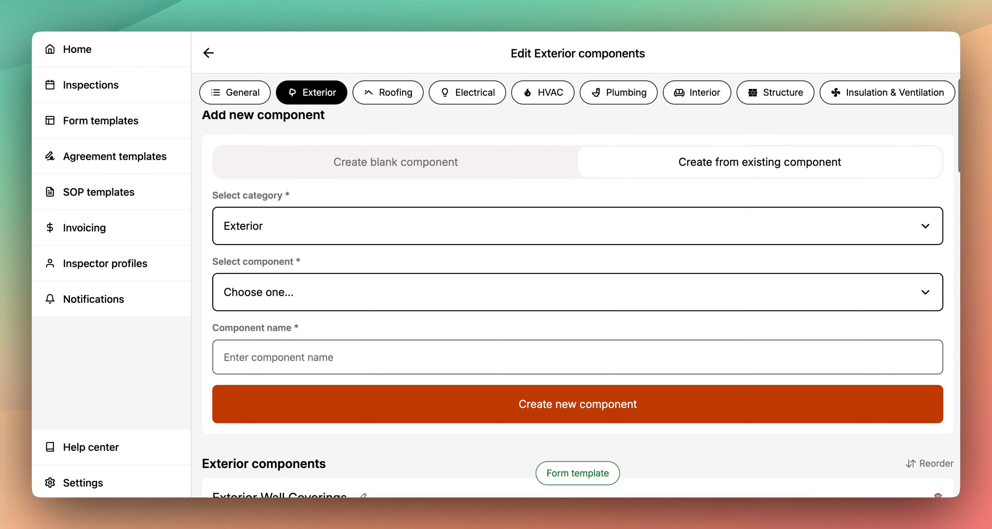
{"action": "scroll", "coordinate": [514, 297], "scroll_direction": "down", "scroll_amount": 6}
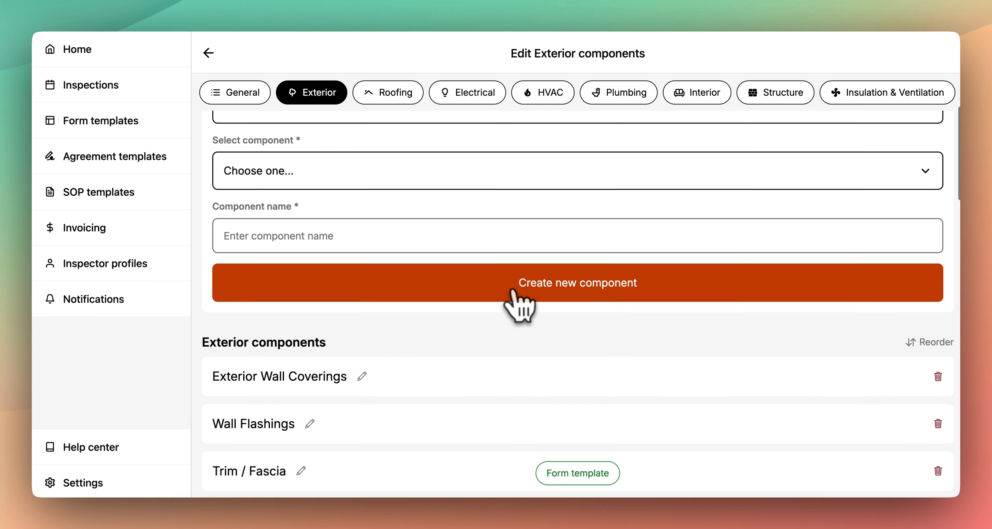
- View the field editor and component name of Exterior Wall Coverings, return to the component list and check its delete option
{"action": "left_click", "coordinate": [364, 378]}
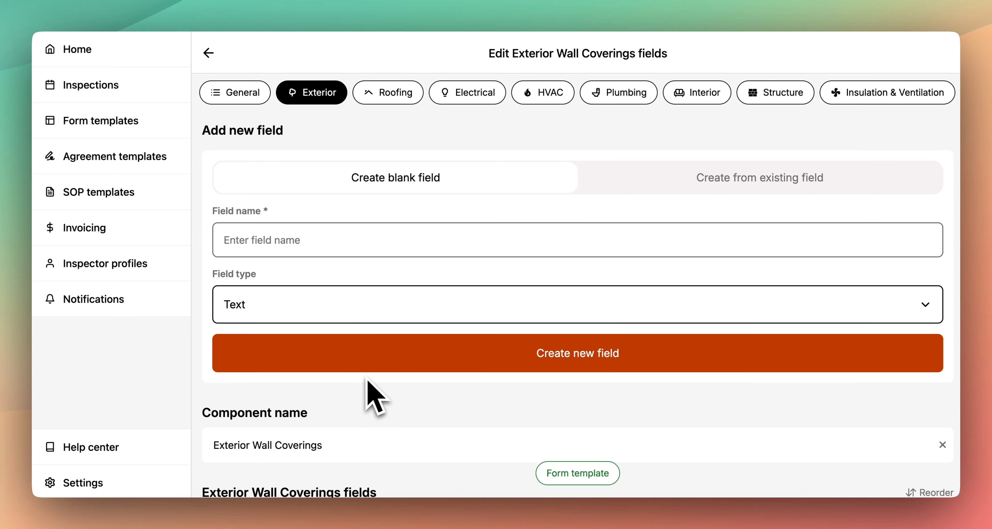
{"action": "scroll", "coordinate": [366, 381], "scroll_direction": "down", "scroll_amount": 2}
{"action": "left_click", "coordinate": [364, 397]}
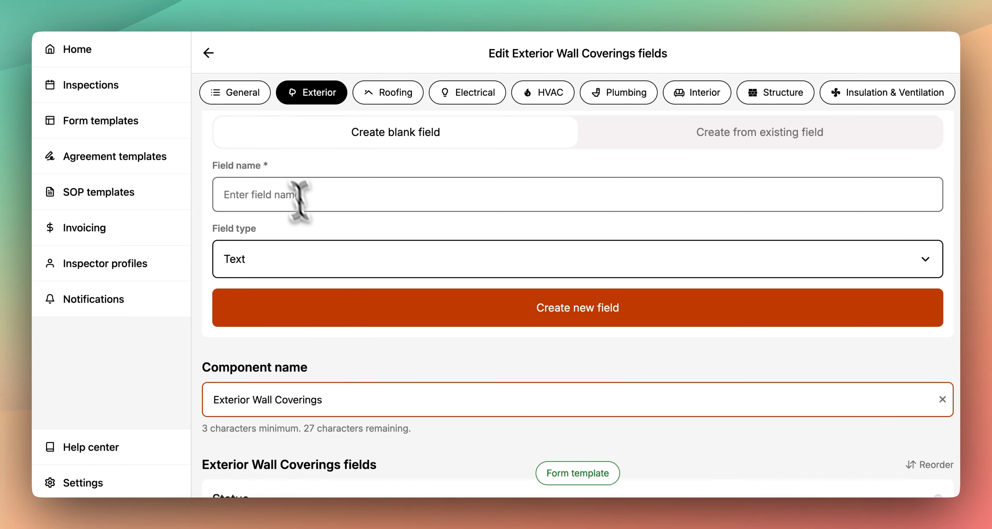
{"action": "left_click", "coordinate": [210, 54]}
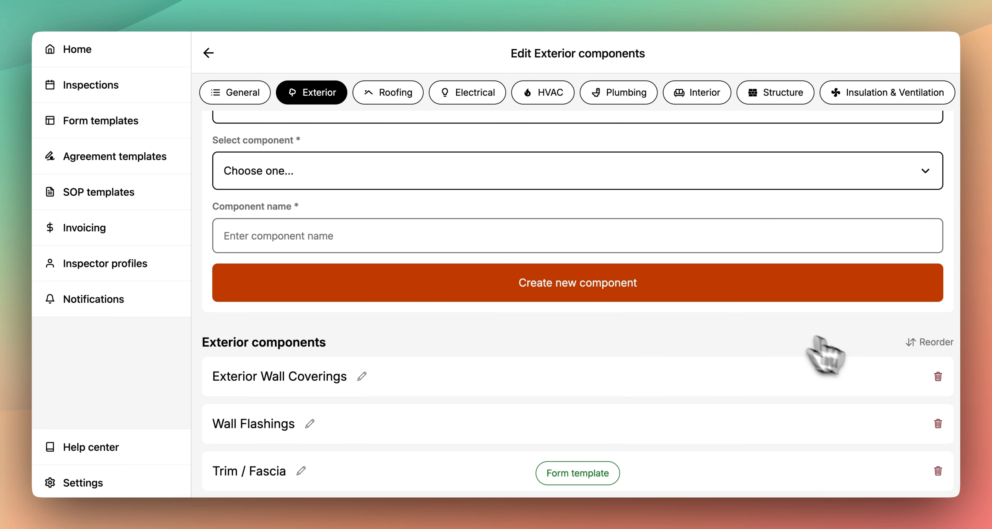
{"action": "left_click", "coordinate": [938, 376]}
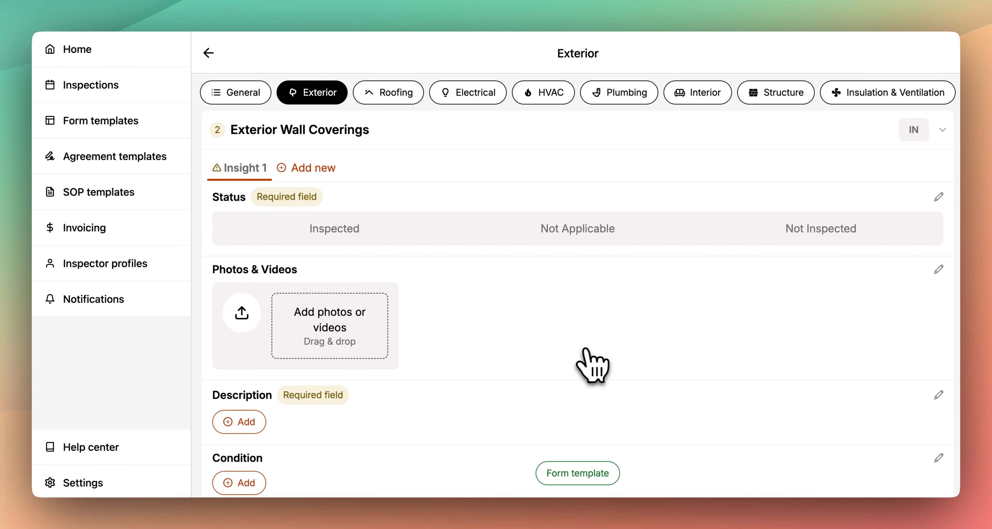
- Review the Description field's settings for Exterior Wall Coverings, and collapse and re-expand that component
{"action": "left_click", "coordinate": [938, 395]}
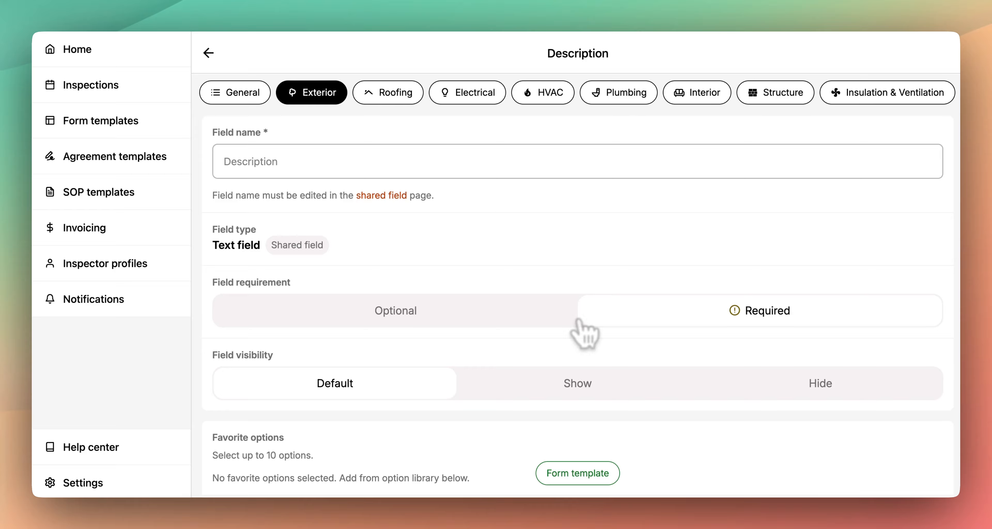
{"action": "left_click", "coordinate": [209, 54]}
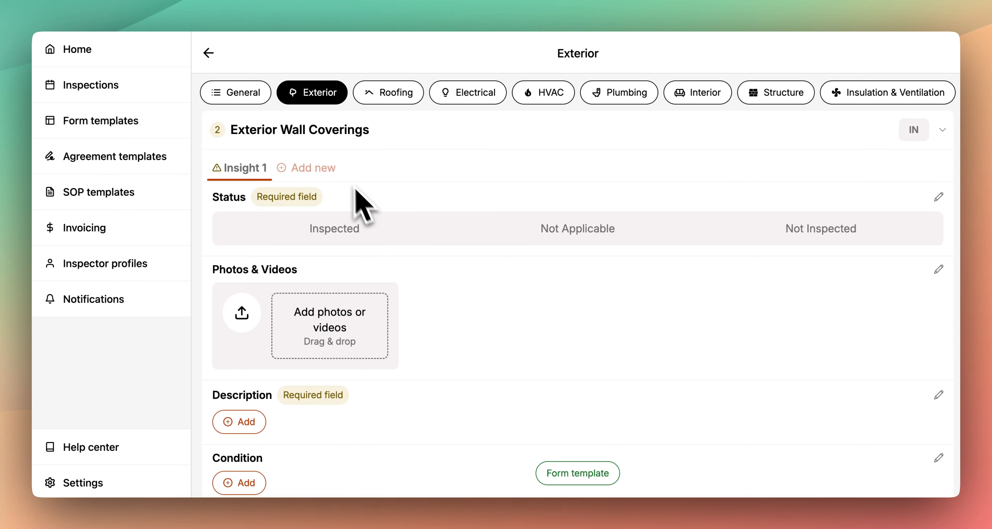
{"action": "left_click", "coordinate": [315, 134]}
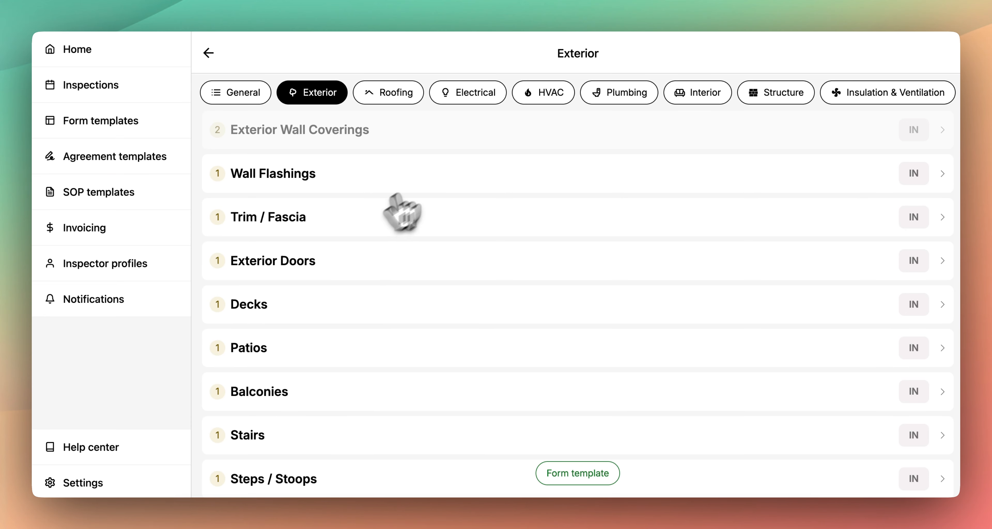
{"action": "left_click", "coordinate": [480, 142]}
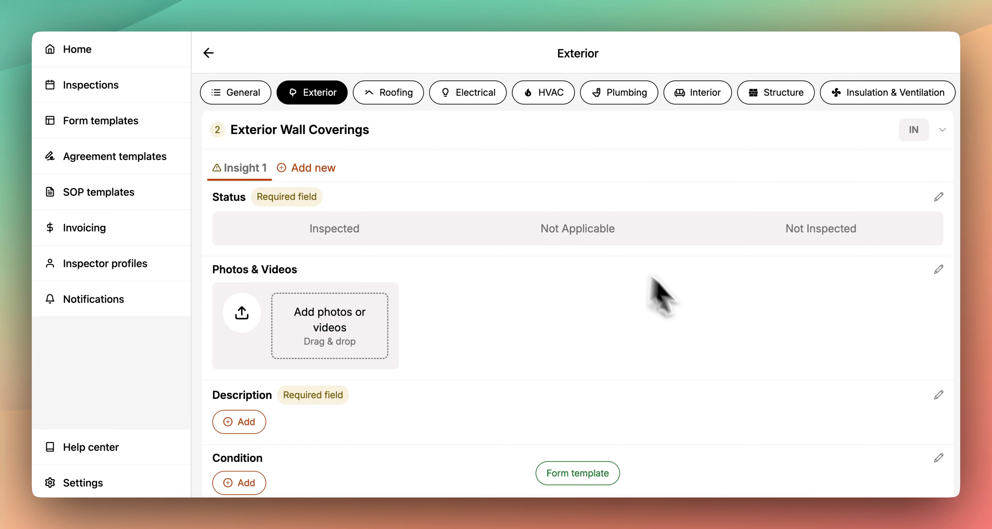
- Add Stucco, Vinyl and Brick from the option library as favorite options of the Exterior Wall Coverings Description field
{"action": "left_click", "coordinate": [938, 395]}
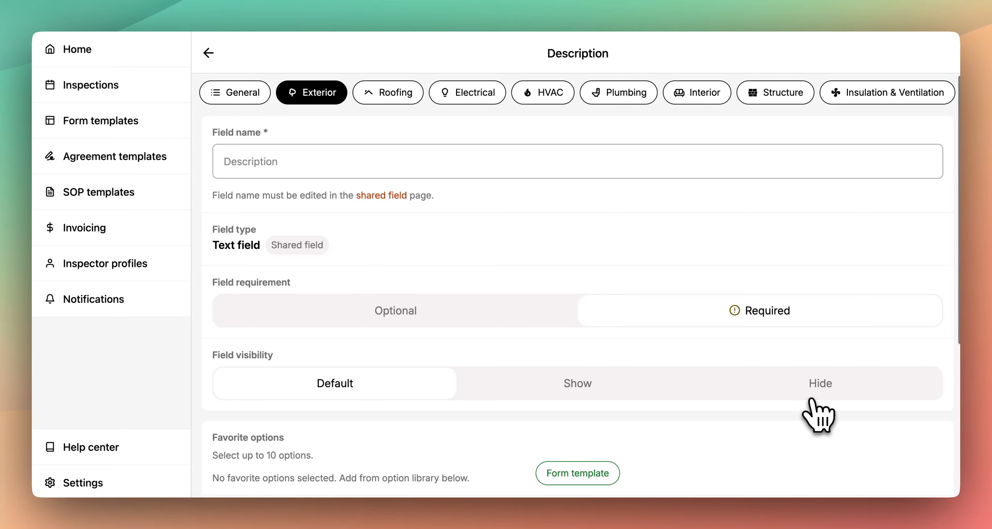
{"action": "scroll", "coordinate": [817, 414], "scroll_direction": "down", "scroll_amount": 4}
{"action": "scroll", "coordinate": [812, 411], "scroll_direction": "down", "scroll_amount": 3}
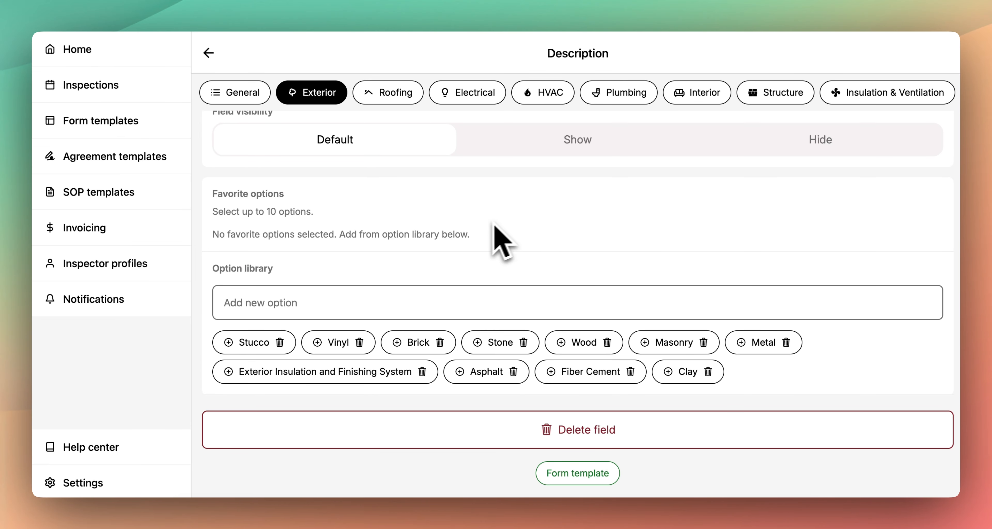
{"action": "left_click", "coordinate": [305, 297]}
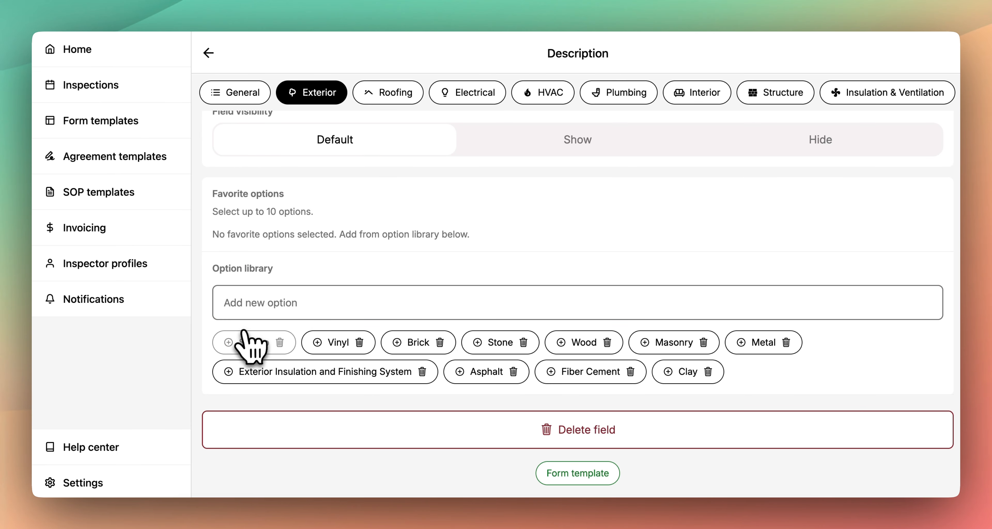
{"action": "left_click", "coordinate": [230, 344]}
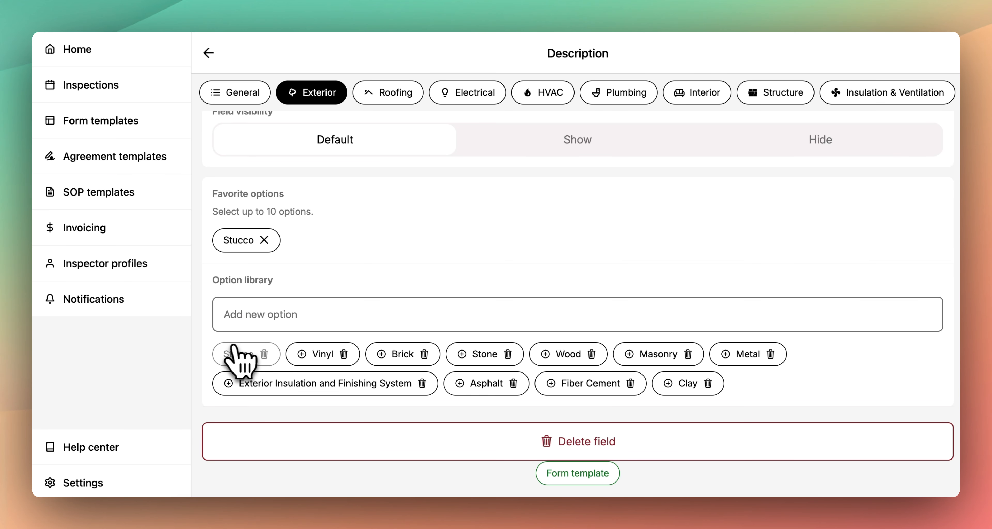
{"action": "left_click", "coordinate": [296, 352]}
{"action": "left_click", "coordinate": [364, 348]}
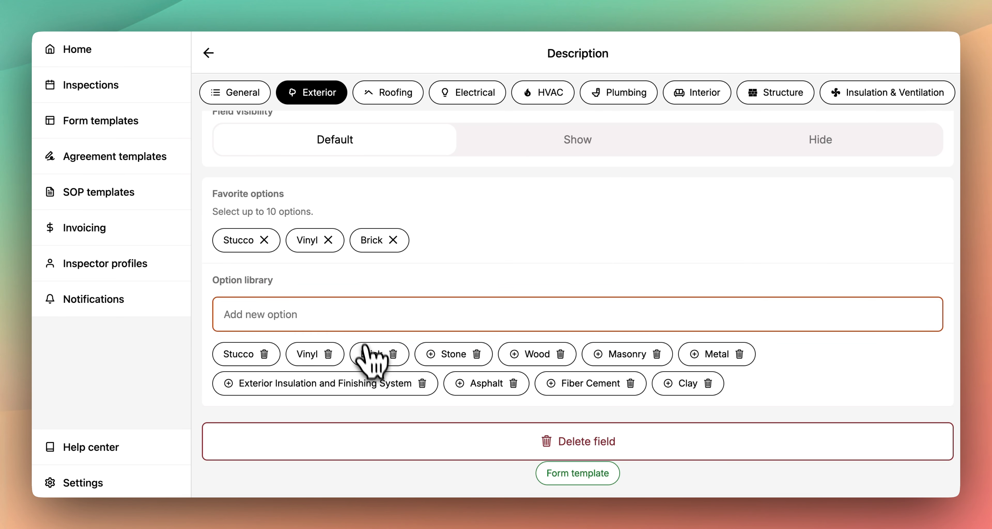
{"action": "left_click", "coordinate": [209, 54]}
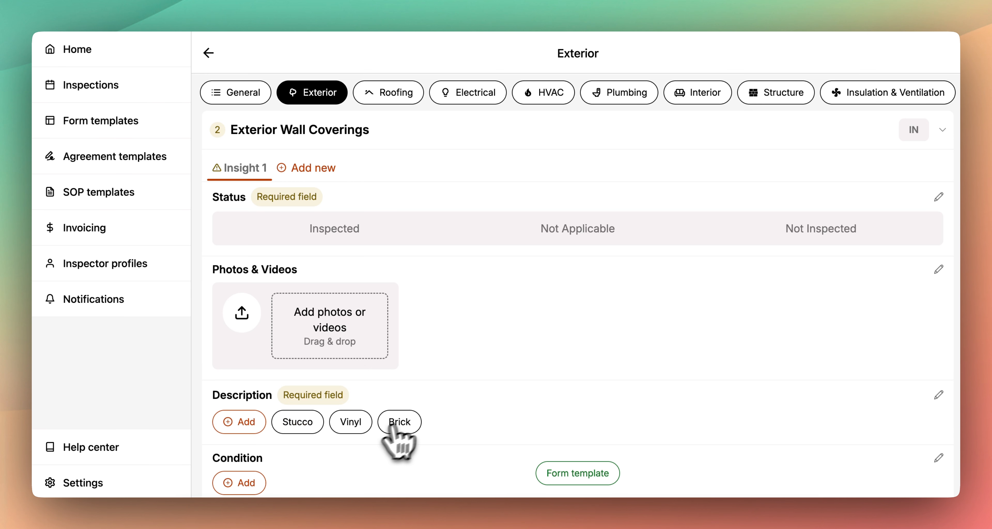
- Select Stucco and Vinyl as the description of Exterior Wall Coverings and look over the fields below it
{"action": "left_click", "coordinate": [305, 423]}
{"action": "left_click", "coordinate": [353, 424]}
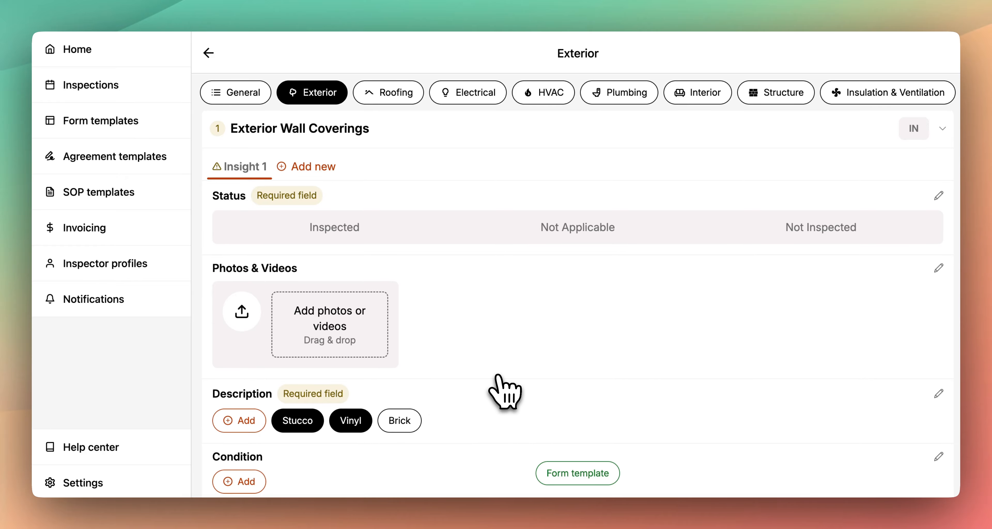
{"action": "scroll", "coordinate": [505, 390], "scroll_direction": "down", "scroll_amount": 3}
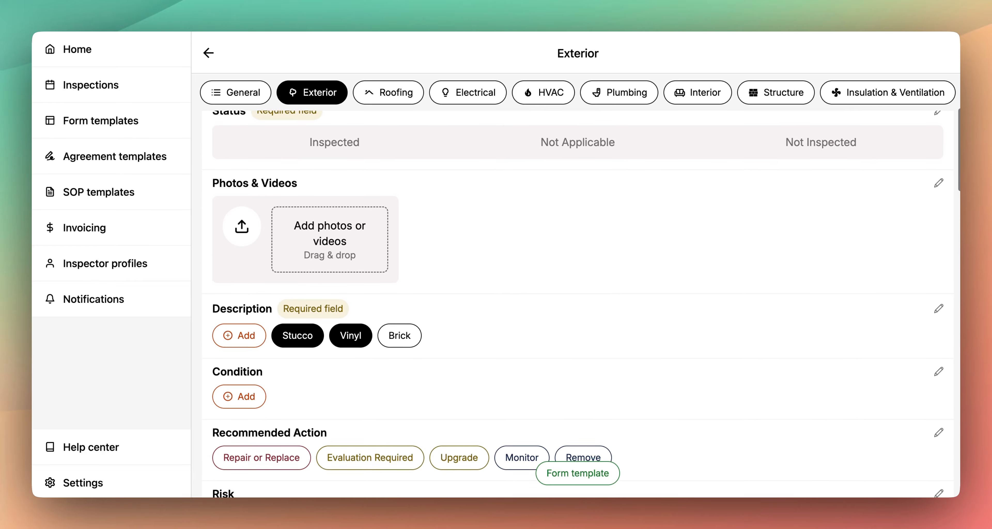
{"action": "scroll", "coordinate": [505, 385], "scroll_direction": "down", "scroll_amount": 4}
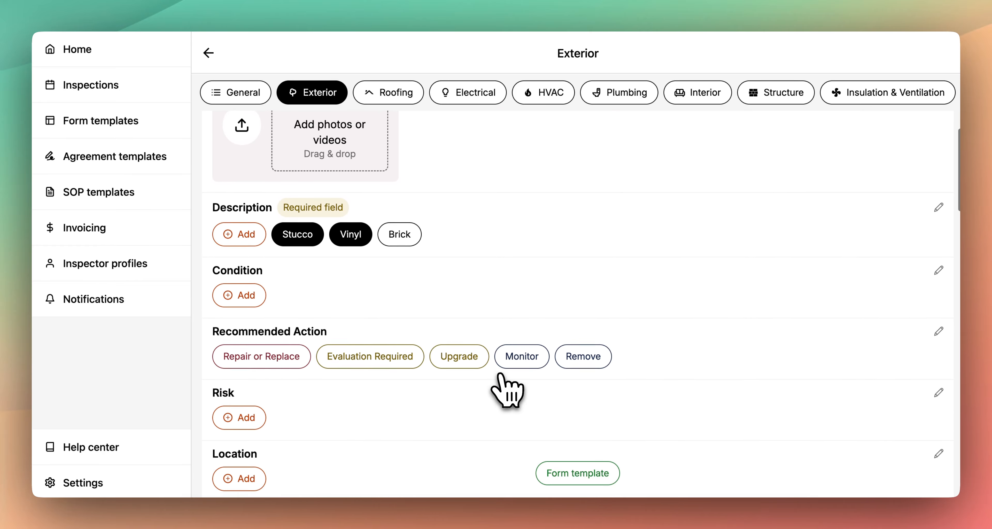
{"action": "scroll", "coordinate": [506, 390], "scroll_direction": "down", "scroll_amount": 3}
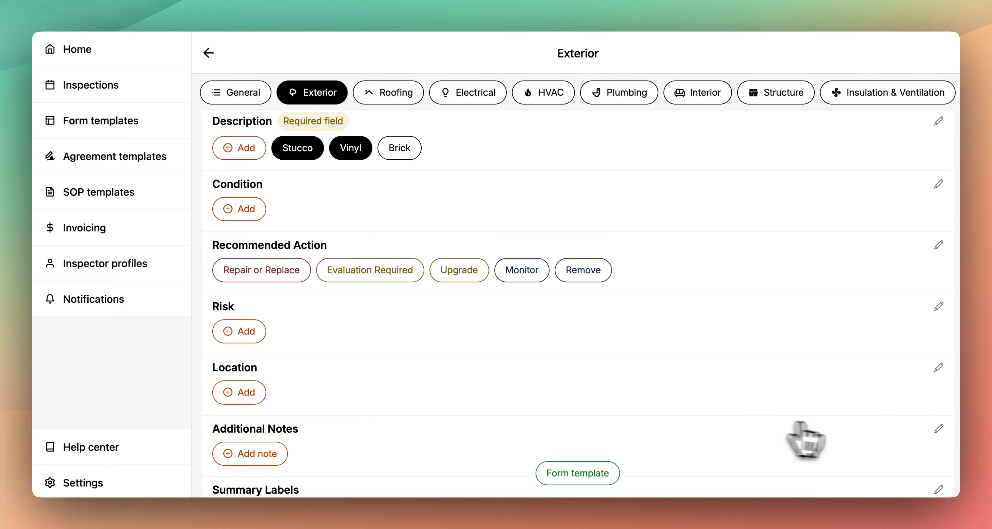
- Favorite the siding cracks, faded vinyl siding and continue monitoring options for the Additional Notes field of Exterior Wall Coverings
{"action": "left_click", "coordinate": [939, 428]}
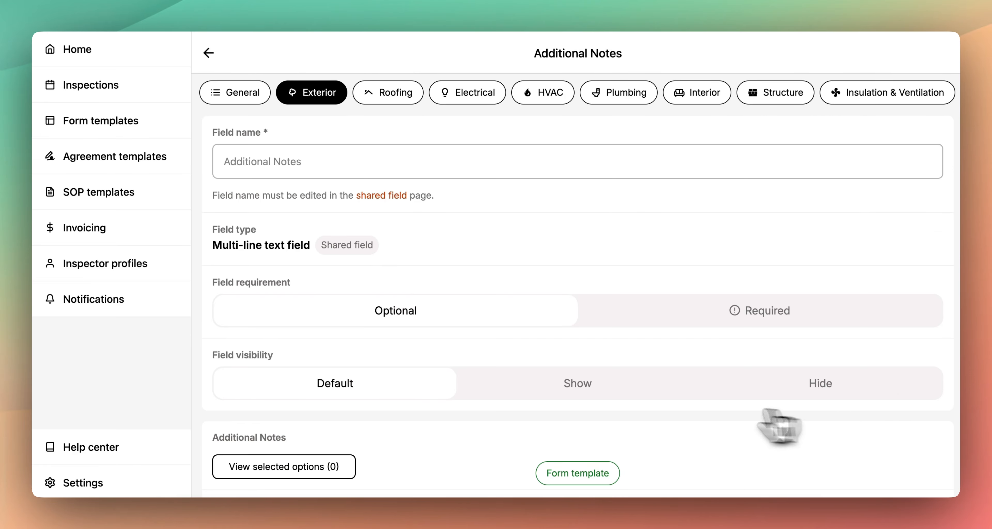
{"action": "scroll", "coordinate": [577, 418], "scroll_direction": "down", "scroll_amount": 8}
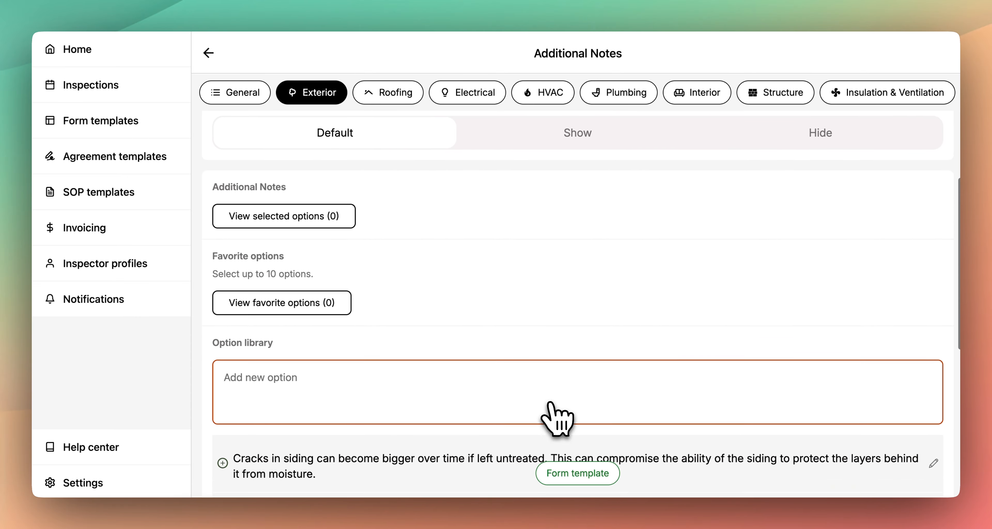
{"action": "scroll", "coordinate": [558, 417], "scroll_direction": "down", "scroll_amount": 7}
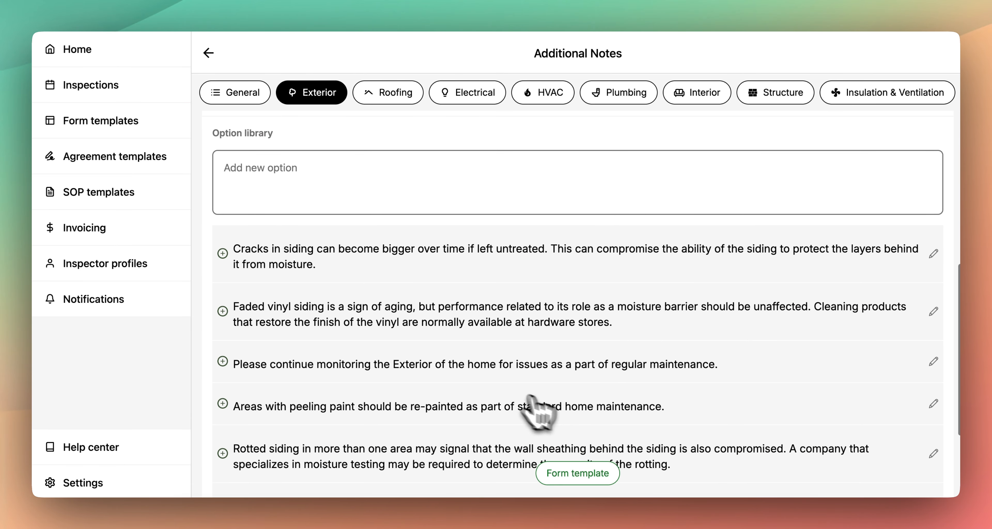
{"action": "left_click", "coordinate": [222, 253]}
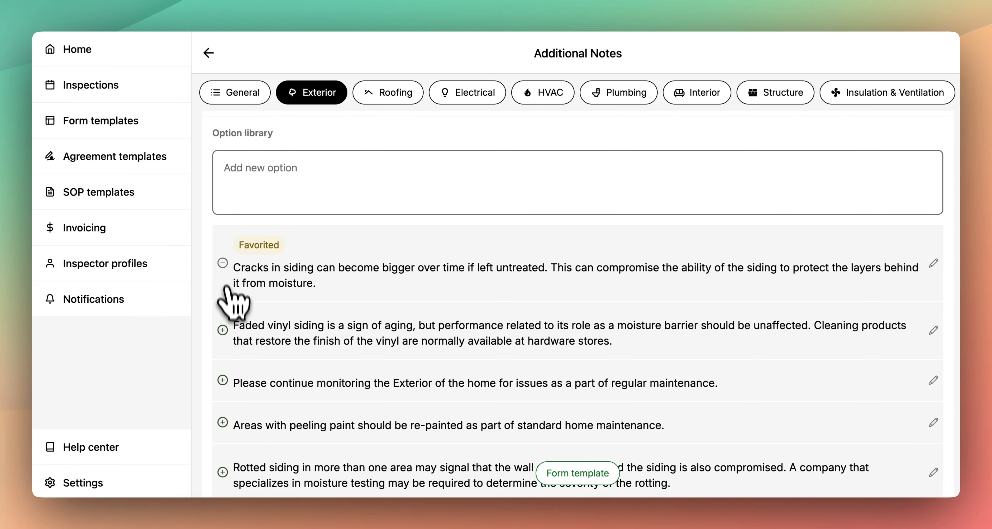
{"action": "left_click", "coordinate": [222, 330]}
{"action": "left_click", "coordinate": [223, 399]}
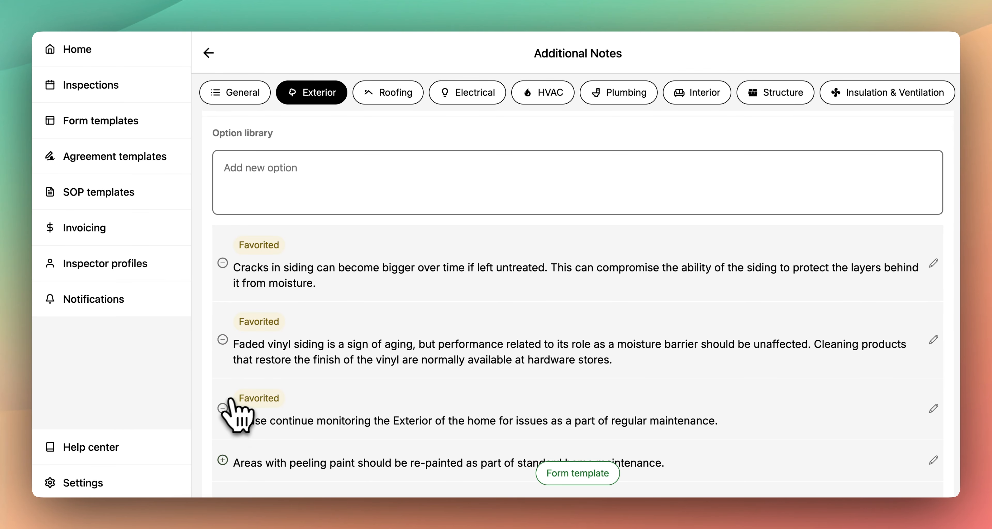
{"action": "left_click", "coordinate": [208, 53]}
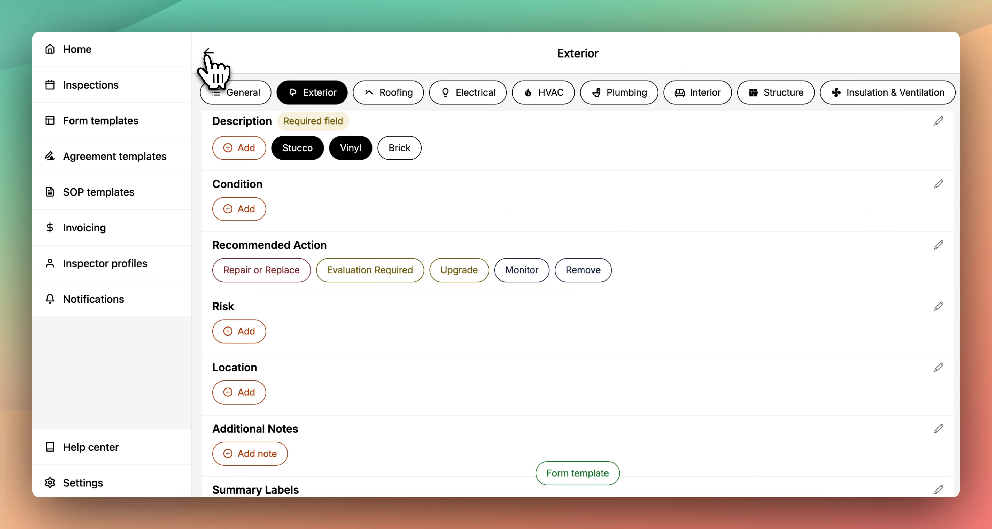
- Add the favorite notes on siding cracks and faded vinyl siding to Additional Notes of Exterior Wall Coverings
{"action": "scroll", "coordinate": [394, 288], "scroll_direction": "down", "scroll_amount": 3}
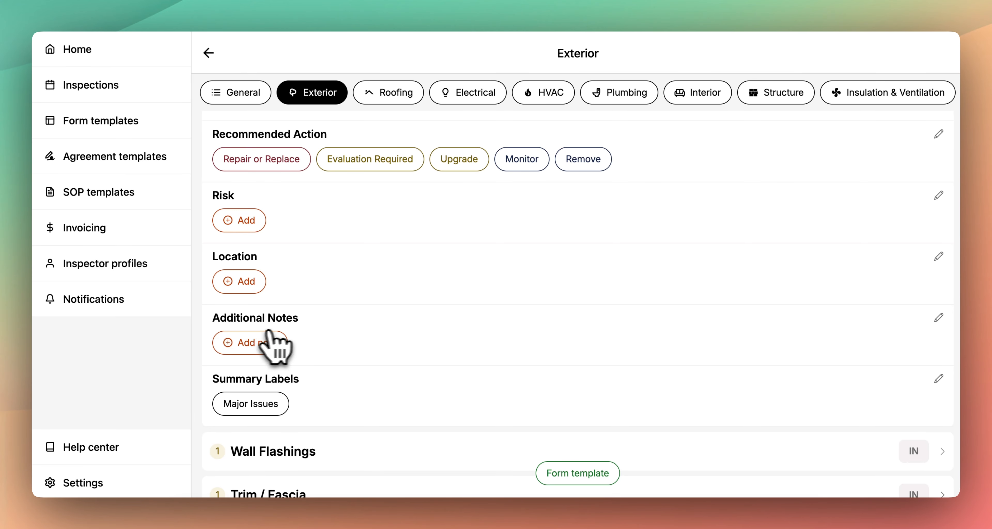
{"action": "left_click", "coordinate": [266, 343]}
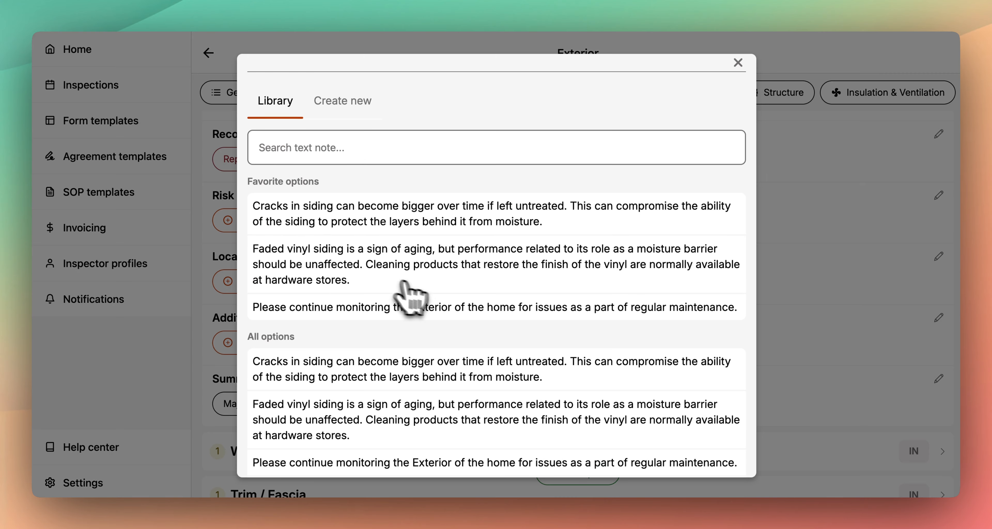
{"action": "left_click", "coordinate": [487, 222]}
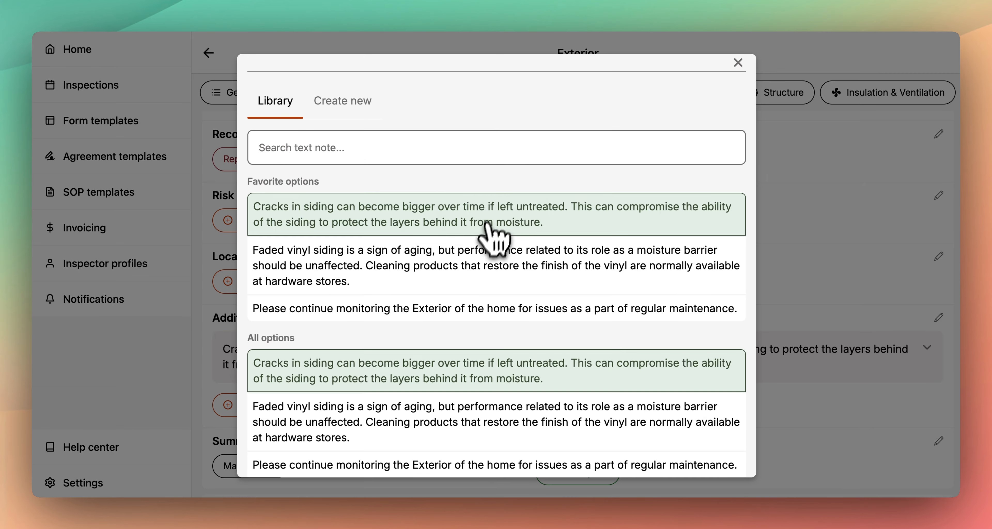
{"action": "left_click", "coordinate": [480, 262]}
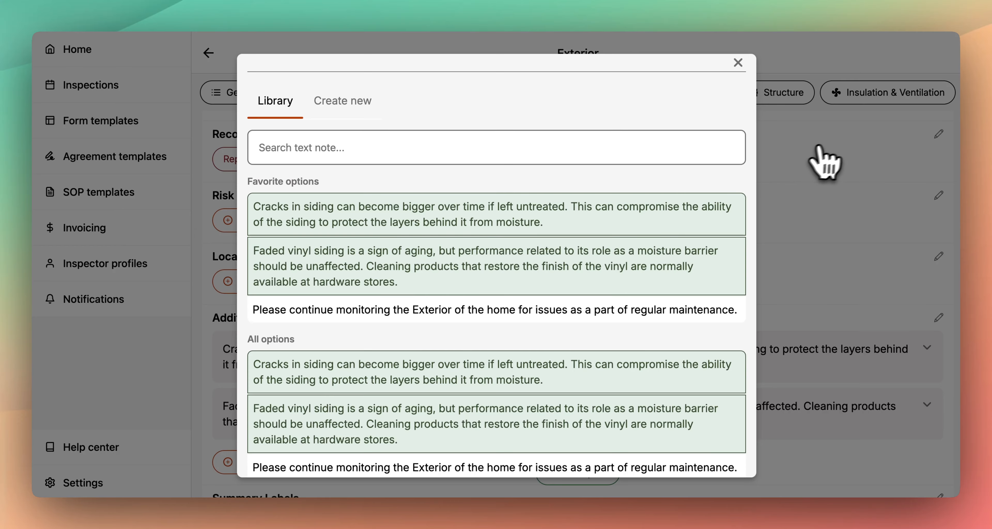
{"action": "left_click", "coordinate": [853, 158]}
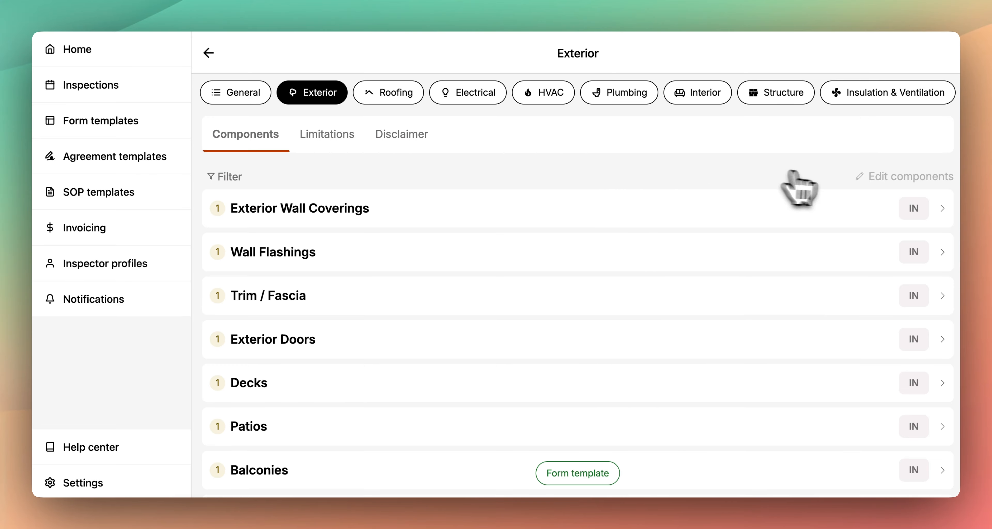
- Create a blank field named Internal Notes with field type Text for the Exterior Wall Coverings component
{"action": "left_click", "coordinate": [882, 177]}
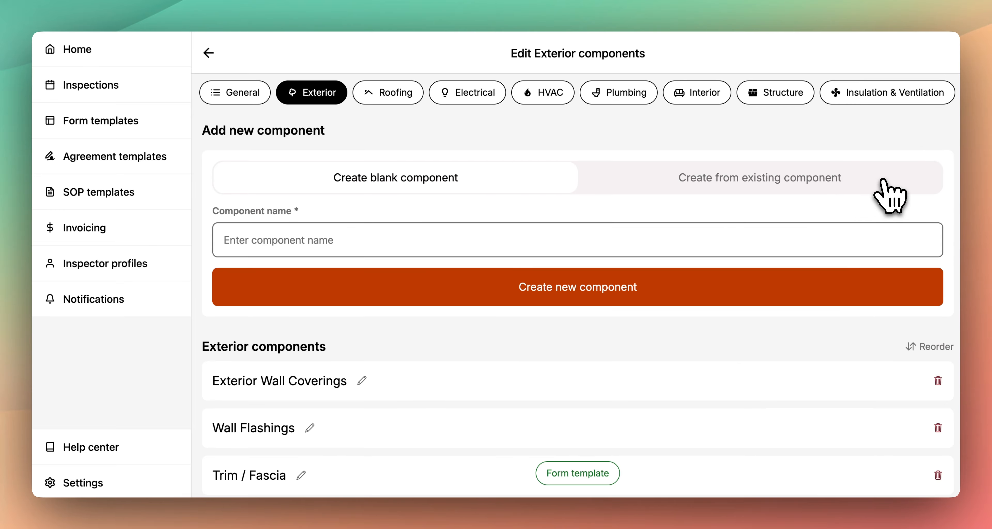
{"action": "scroll", "coordinate": [509, 361], "scroll_direction": "down", "scroll_amount": 2}
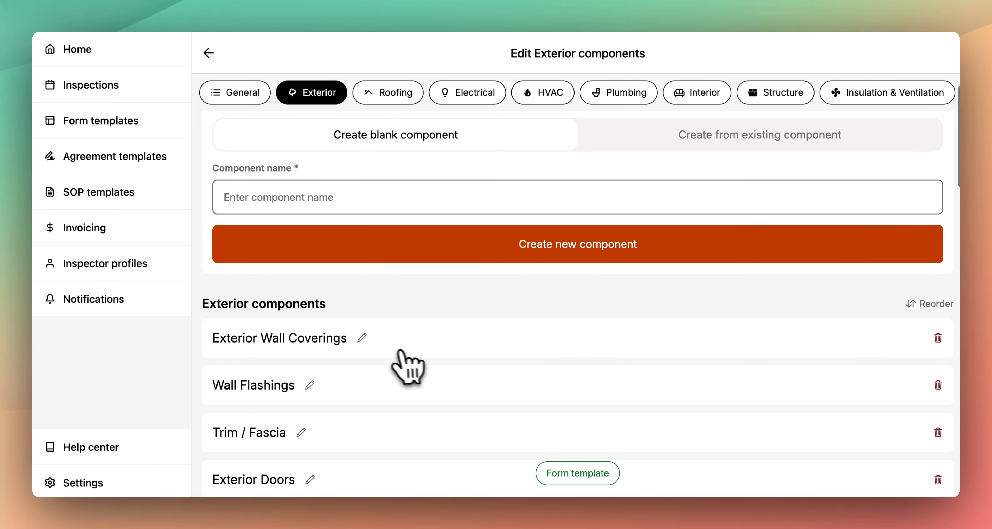
{"action": "left_click", "coordinate": [365, 340]}
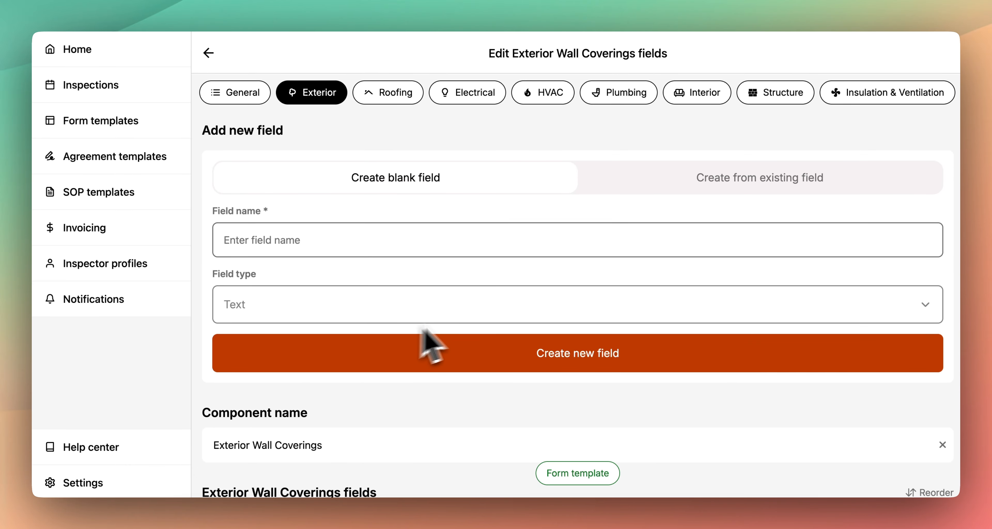
{"action": "left_click", "coordinate": [408, 241]}
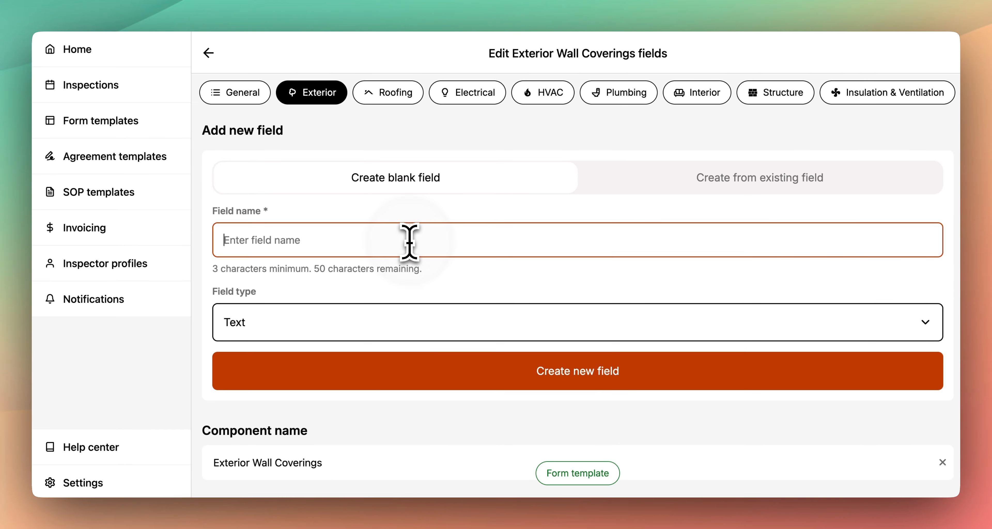
{"action": "type", "text": "Internal Notes"}
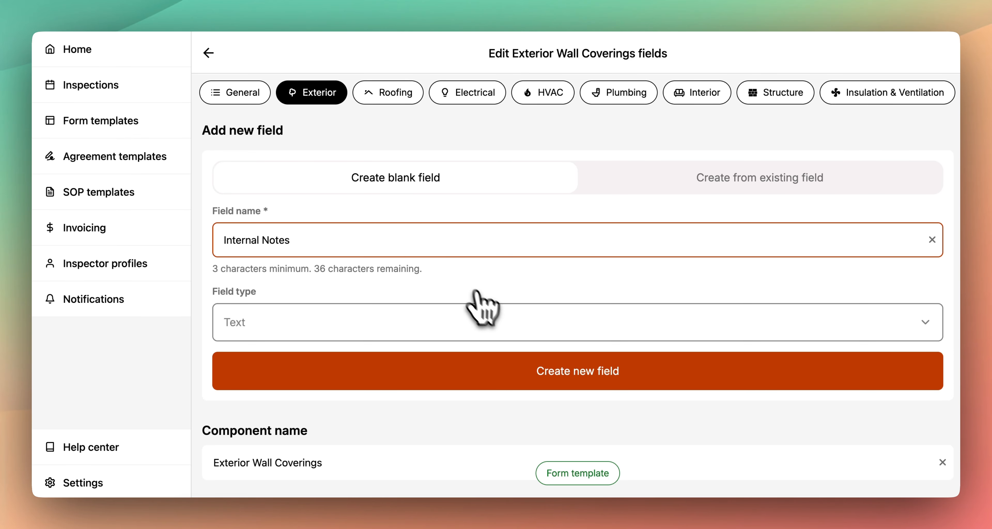
{"action": "left_click", "coordinate": [507, 325]}
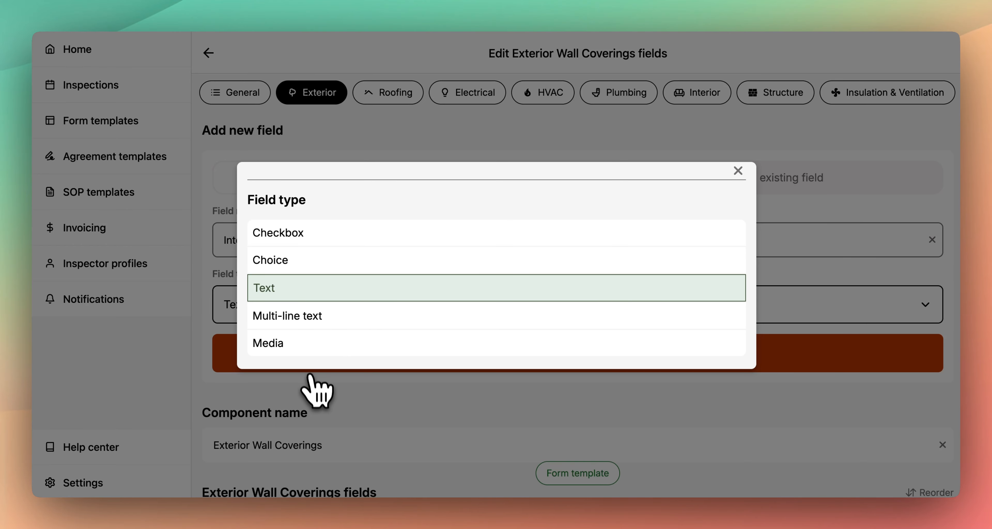
{"action": "left_click", "coordinate": [323, 401]}
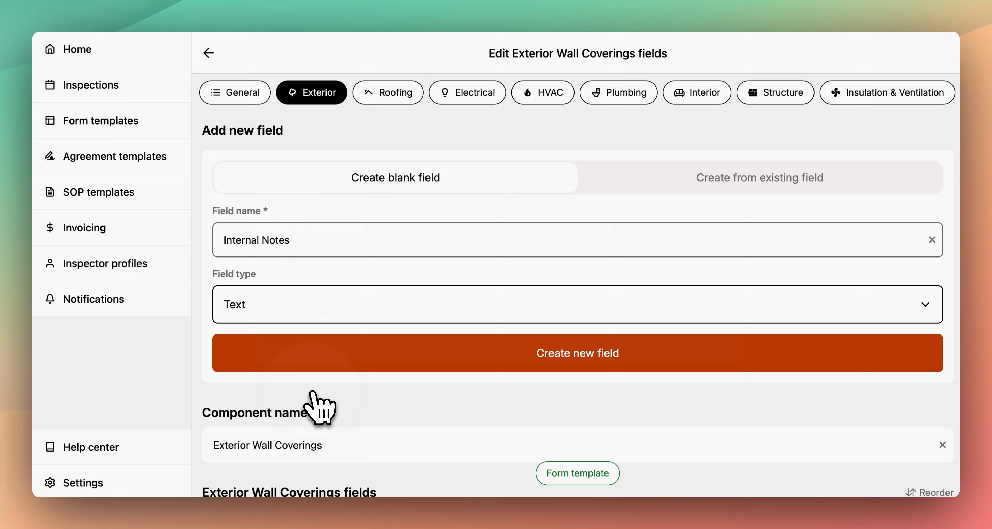
{"action": "left_click", "coordinate": [534, 362]}
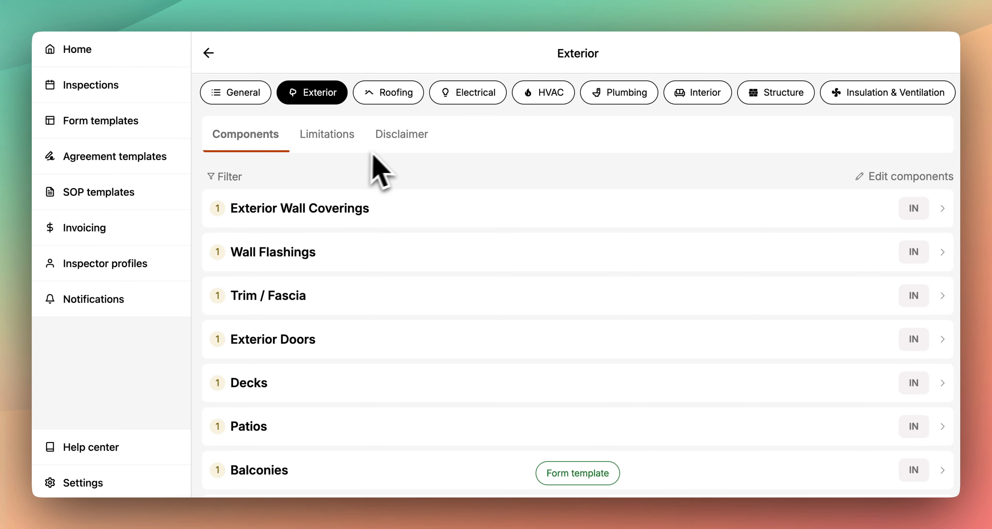
- Review the limitations and disclaimer sections of the Exterior category
{"action": "left_click", "coordinate": [319, 147]}
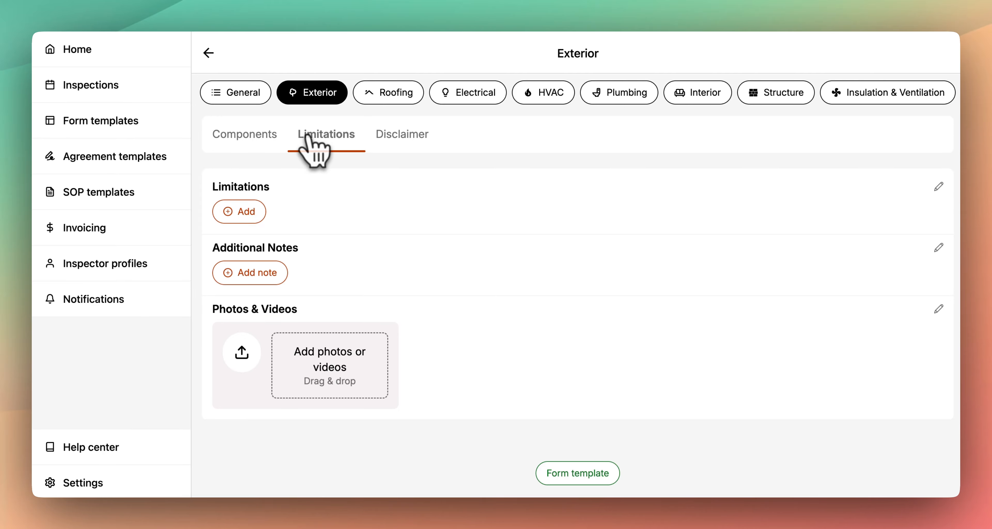
{"action": "left_click", "coordinate": [391, 137]}
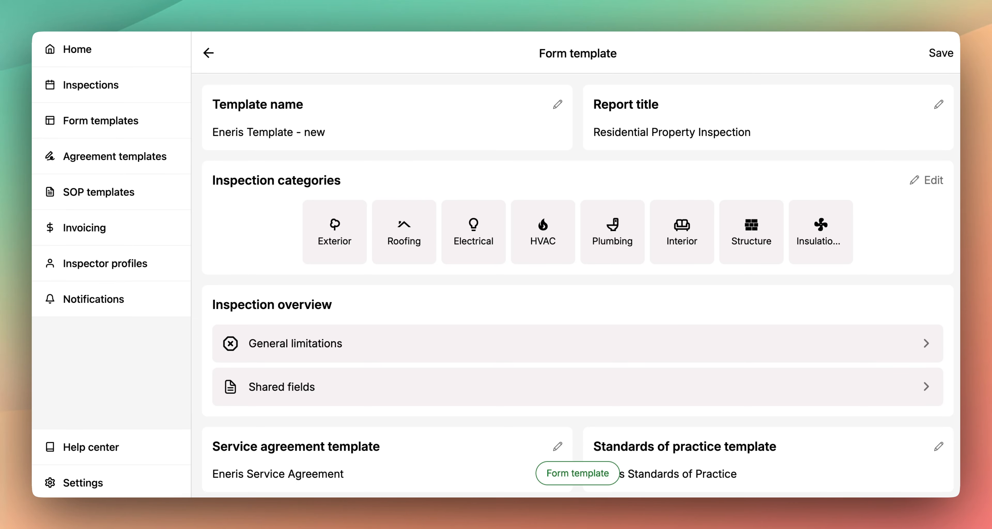
- View the template's shared fields, then return to the Exterior category and expand Exterior Wall Coverings
{"action": "left_click", "coordinate": [405, 379]}
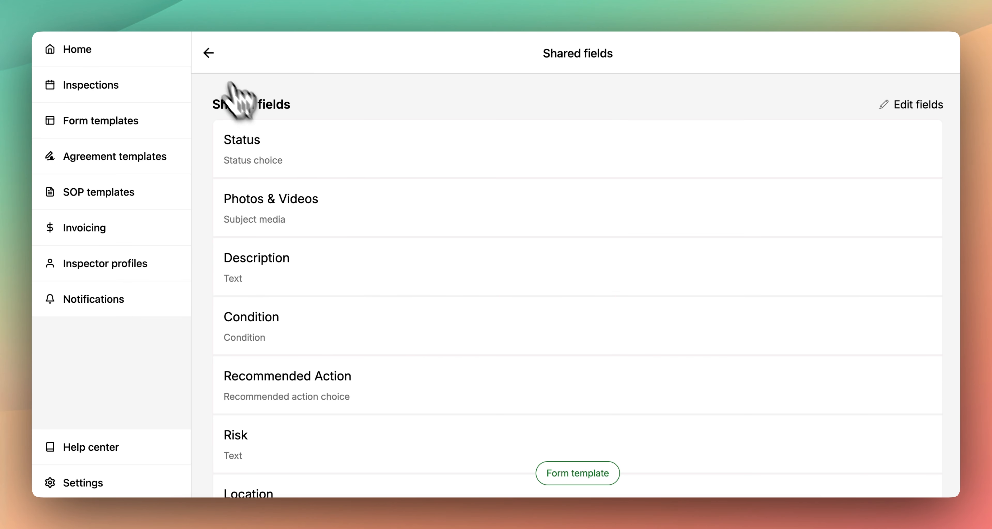
{"action": "left_click", "coordinate": [209, 53]}
{"action": "left_click", "coordinate": [332, 235]}
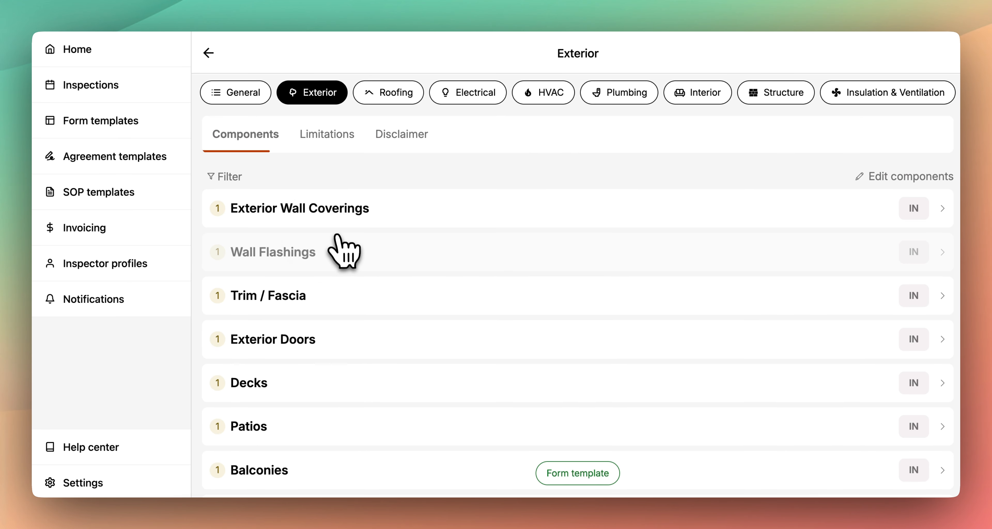
{"action": "left_click", "coordinate": [331, 216]}
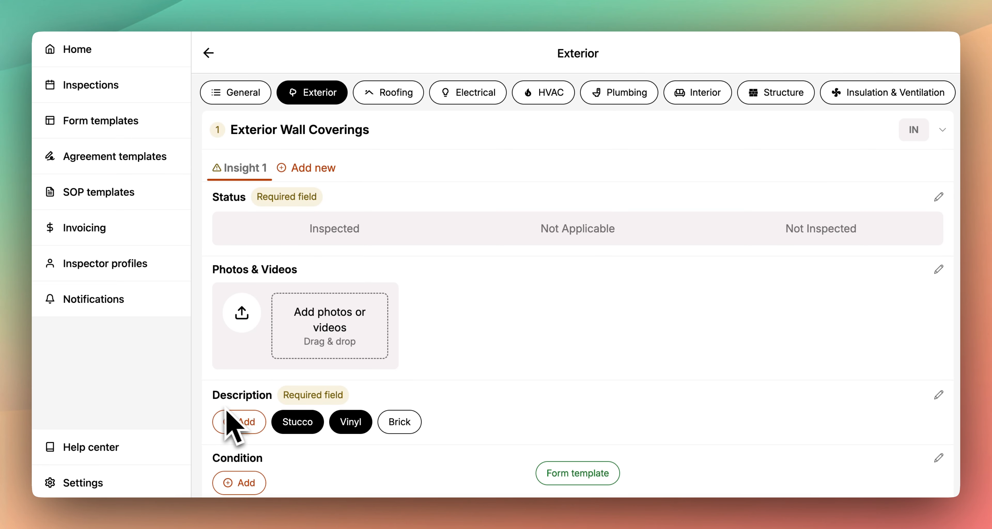